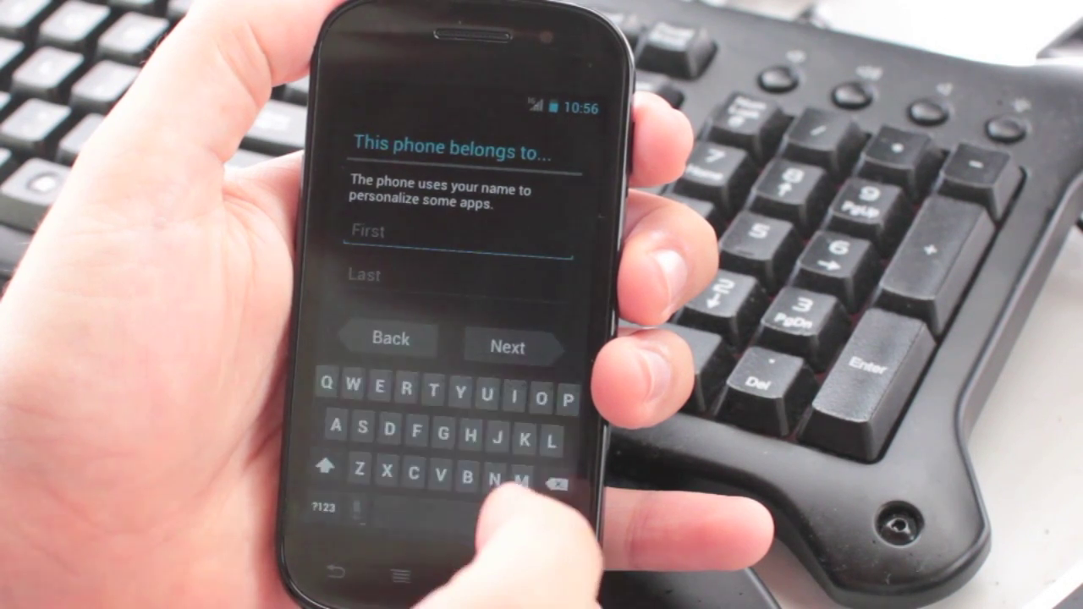
{"action": "type", "text": "M"}
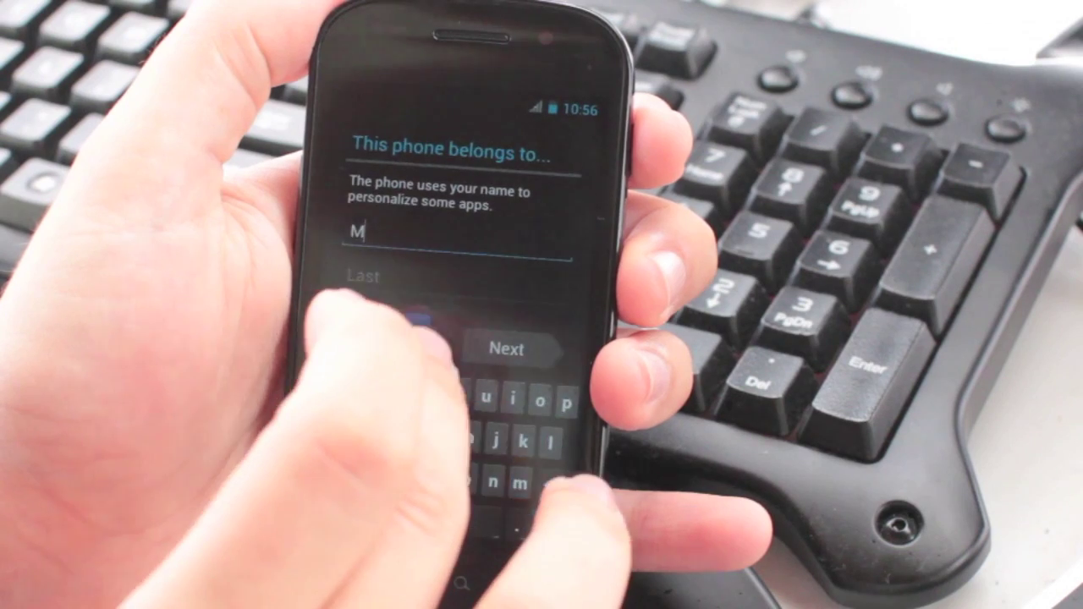
{"action": "type", "text": "o"}
Enter the owner's first and last name, accept Google services, and finish the setup wizard.
{"action": "key", "text": "Tab"}
{"action": "type", "text": "S"}
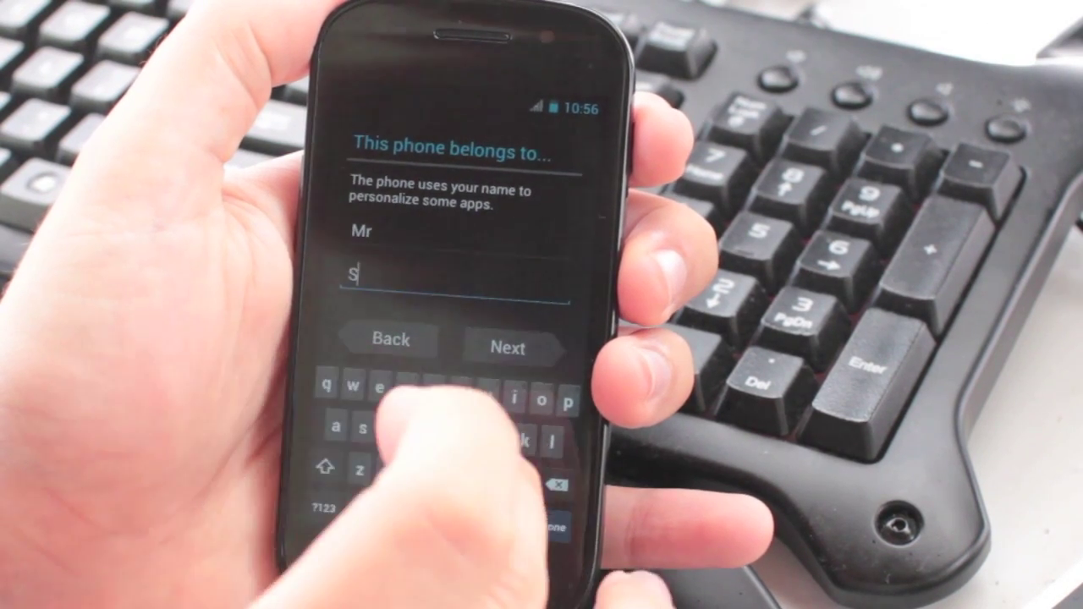
{"action": "type", "text": "eb"}
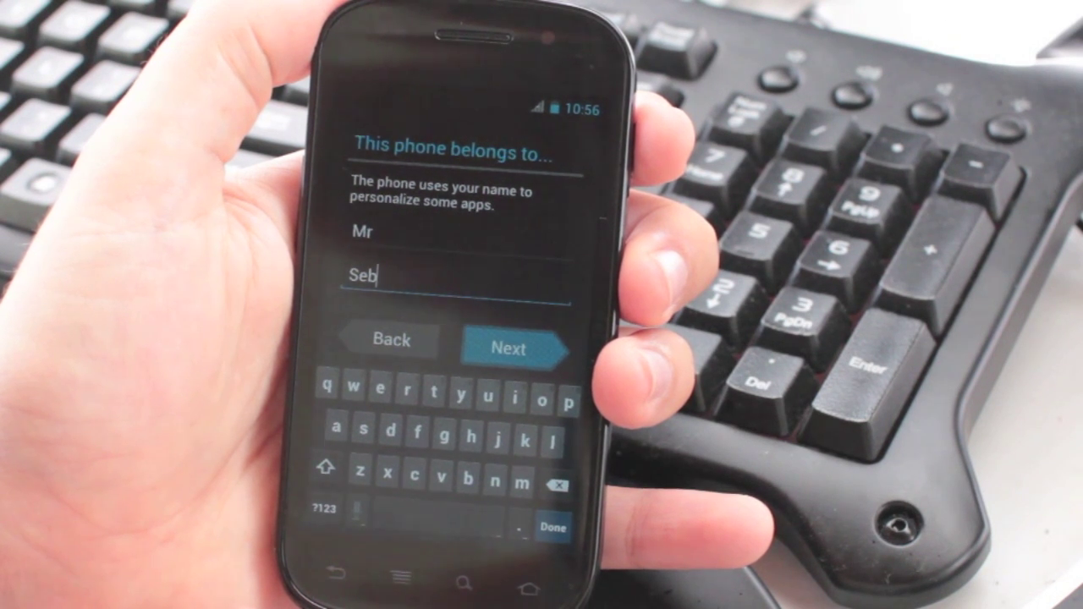
{"action": "key", "text": "Return"}
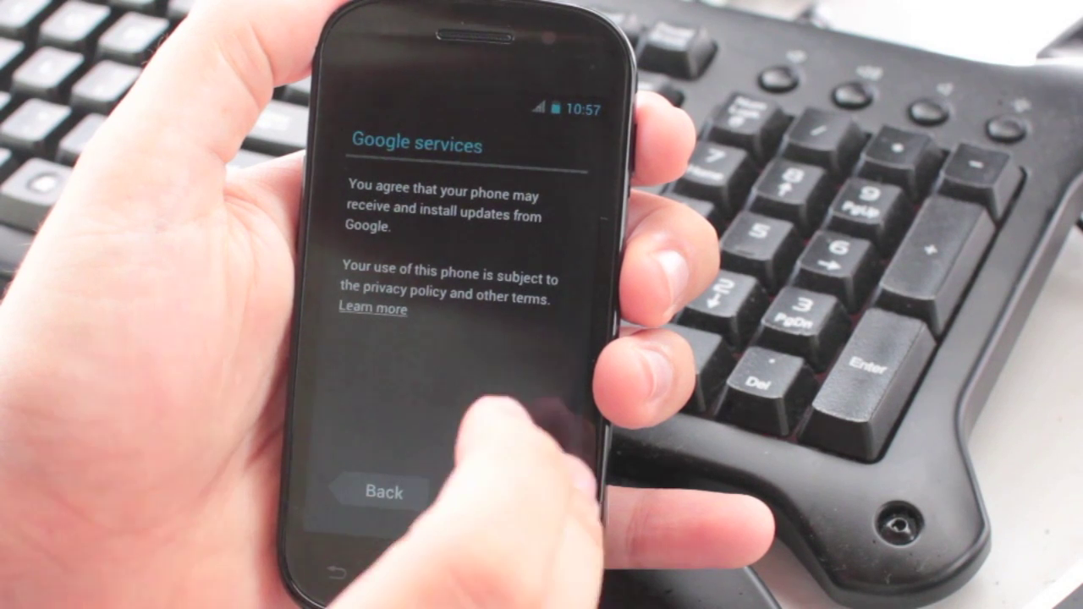
{"action": "left_click", "coordinate": [495, 501]}
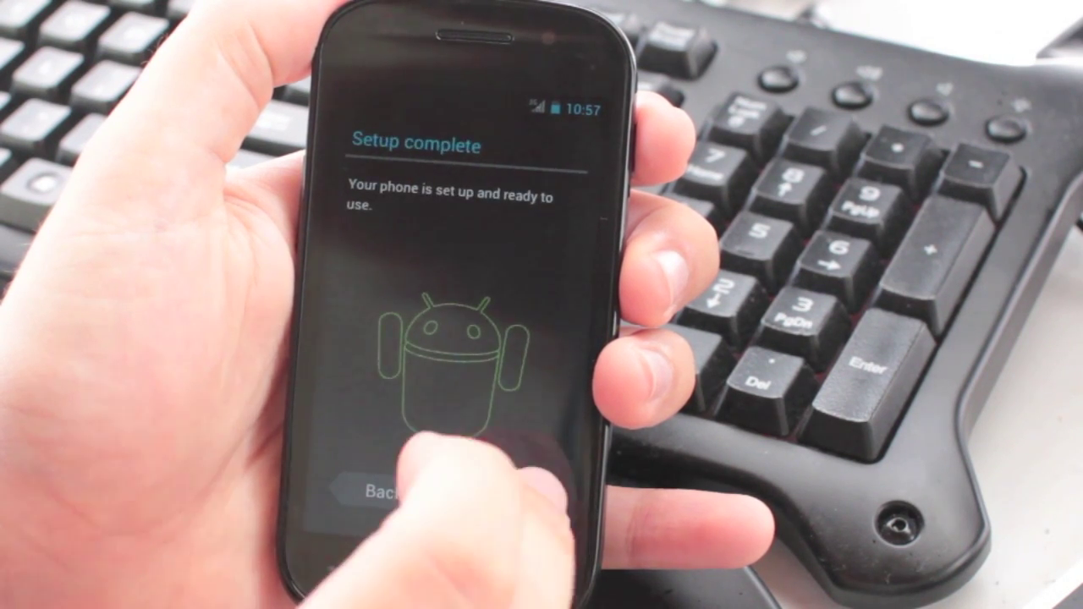
{"action": "left_click", "coordinate": [501, 500]}
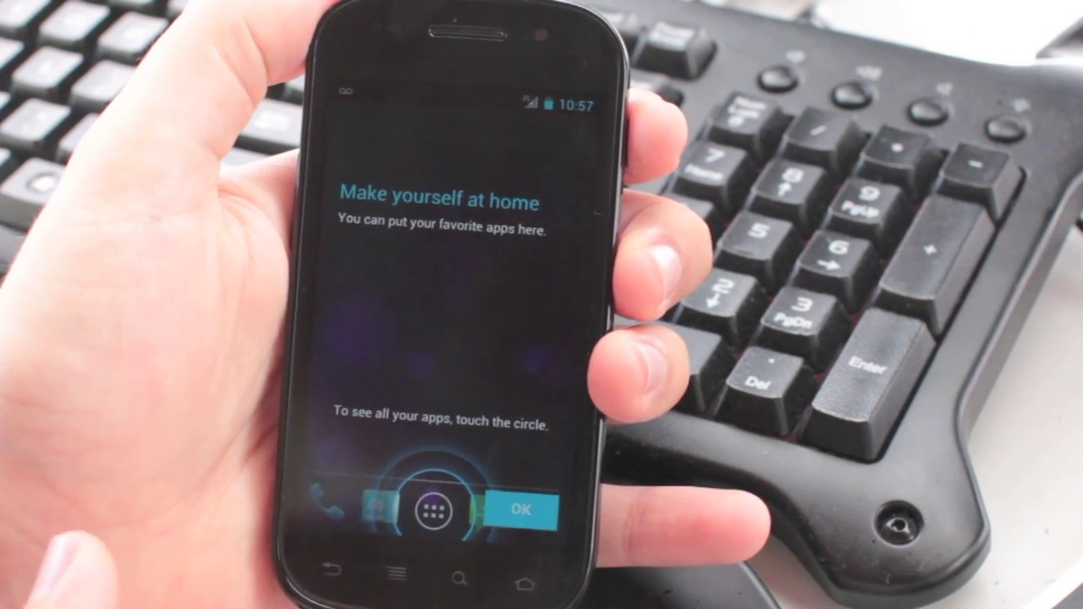
Dismiss the home screen introduction, then open the app drawer and dismiss its introduction.
{"action": "left_click", "coordinate": [507, 508]}
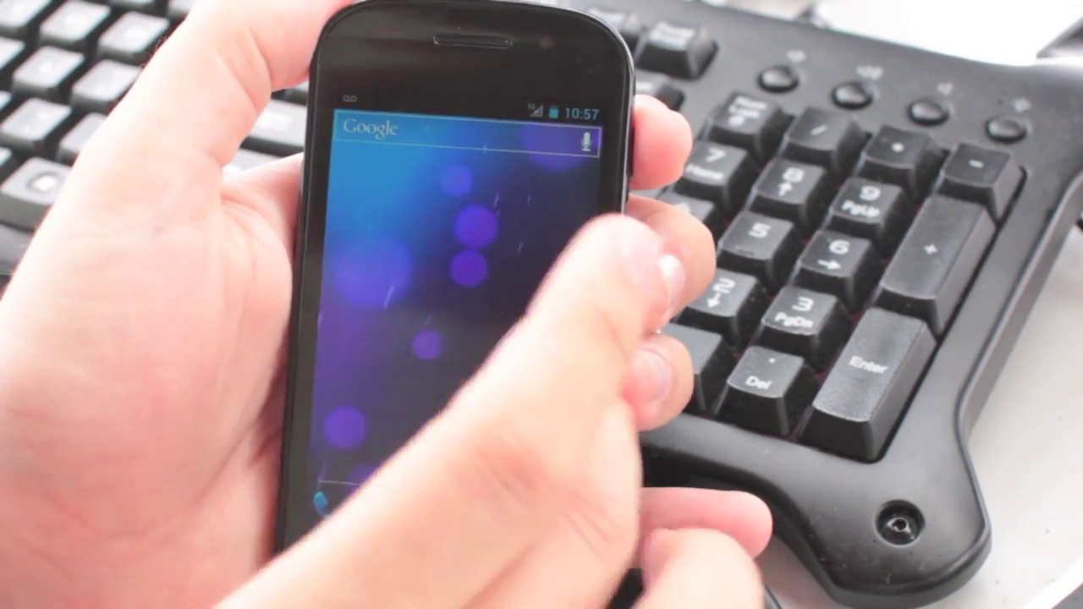
{"action": "left_click_drag", "start_coordinate": [584, 338], "coordinate": [440, 381]}
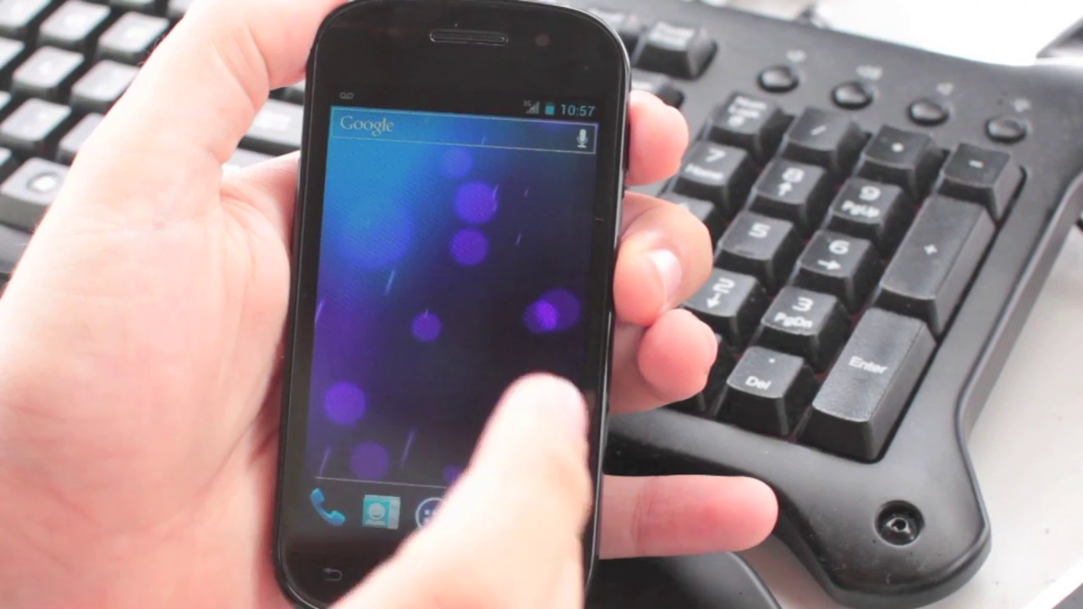
{"action": "left_click", "coordinate": [430, 512]}
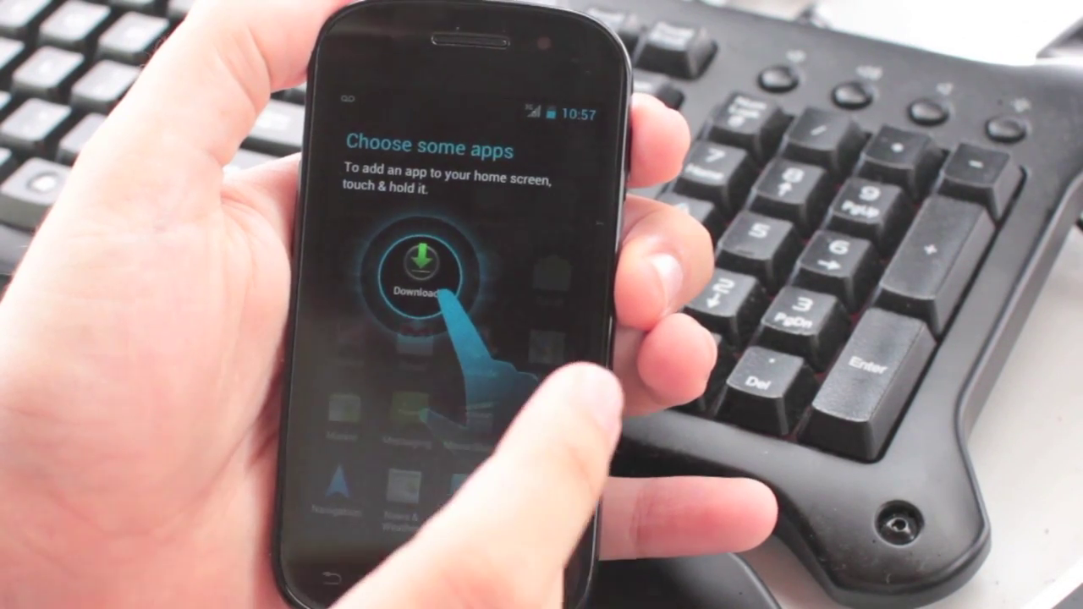
{"action": "left_click", "coordinate": [523, 516]}
Browse both app drawer pages and launch Google Wallet from page two.
{"action": "left_click_drag", "start_coordinate": [555, 347], "coordinate": [364, 373]}
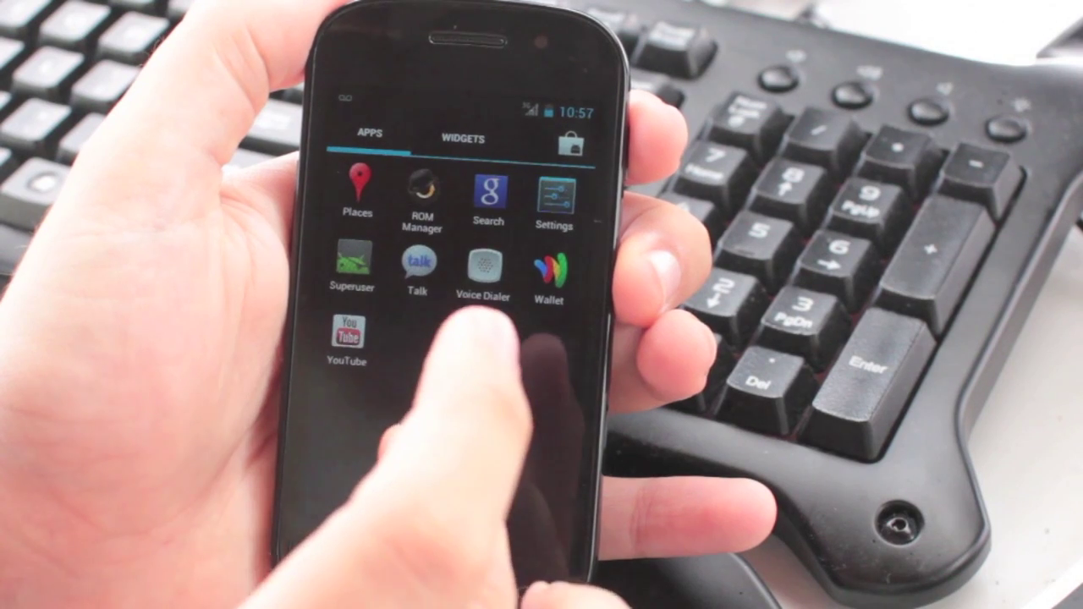
{"action": "left_click_drag", "start_coordinate": [385, 271], "coordinate": [576, 288]}
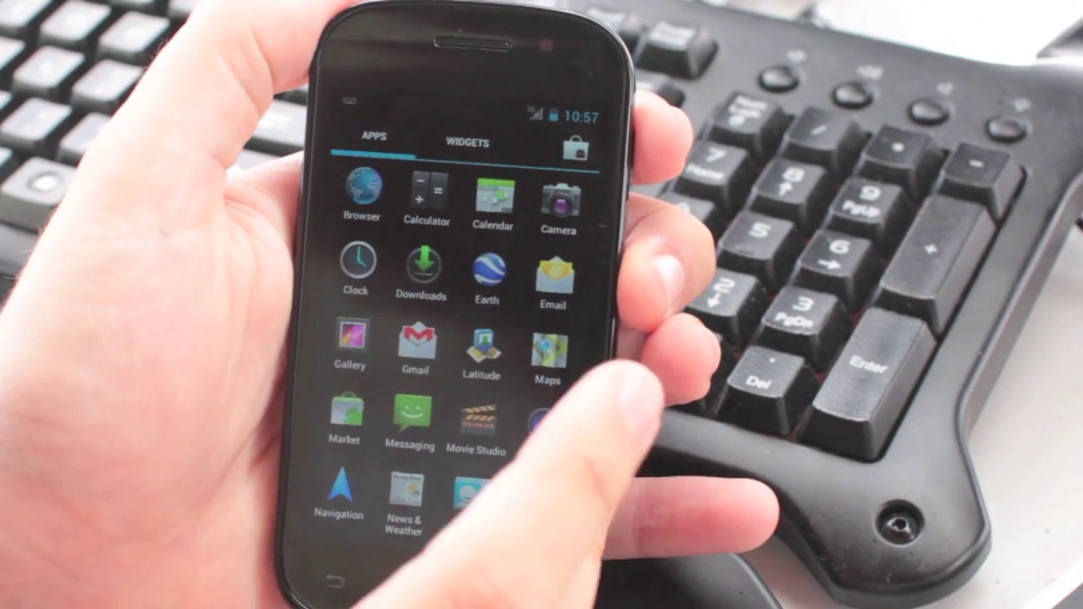
{"action": "left_click_drag", "start_coordinate": [541, 356], "coordinate": [364, 398]}
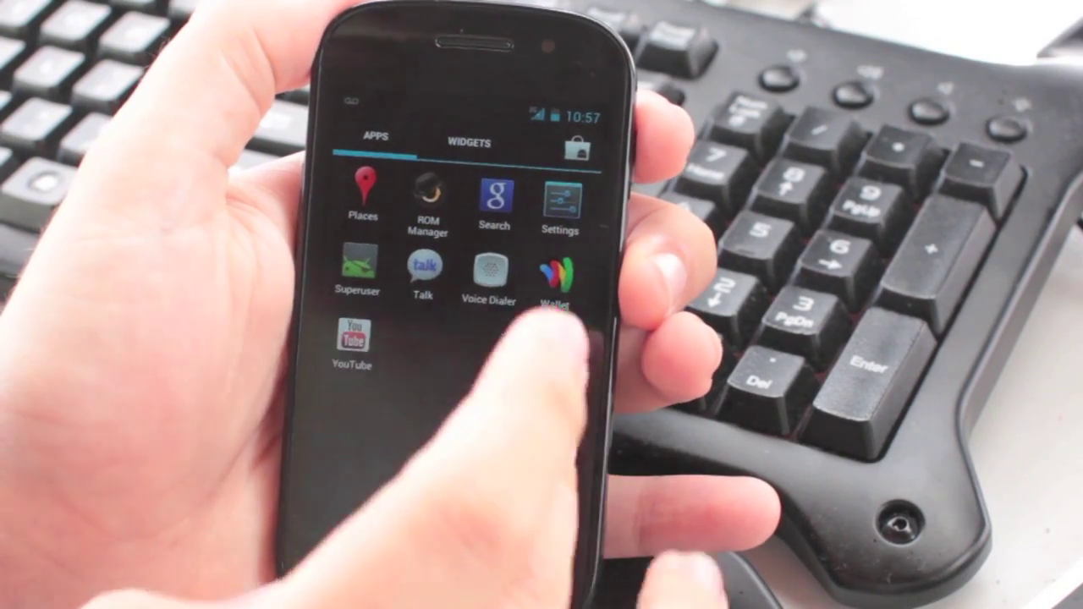
{"action": "mouse_move", "coordinate": [364, 339]}
{"action": "left_mouse_down"}
{"action": "mouse_move", "coordinate": [542, 339]}
{"action": "mouse_move", "coordinate": [381, 338]}
{"action": "left_mouse_up"}
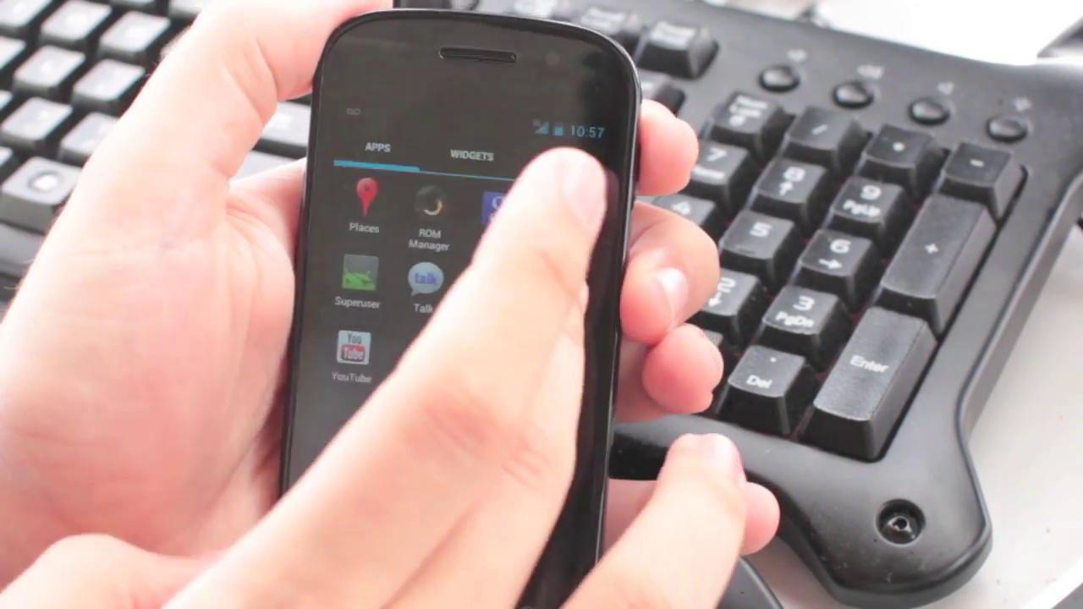
{"action": "left_click", "coordinate": [498, 208]}
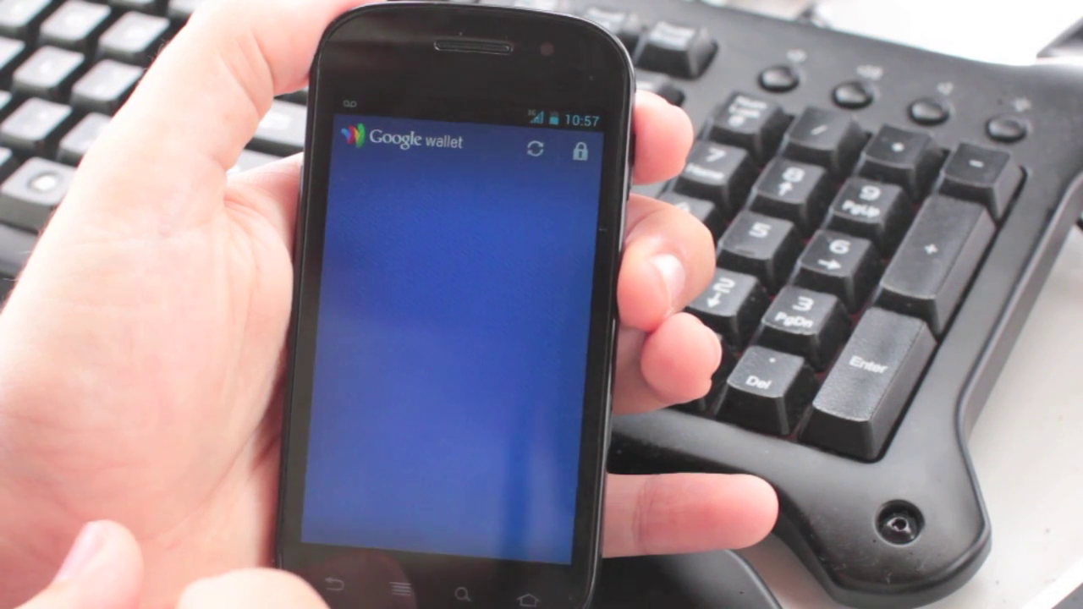